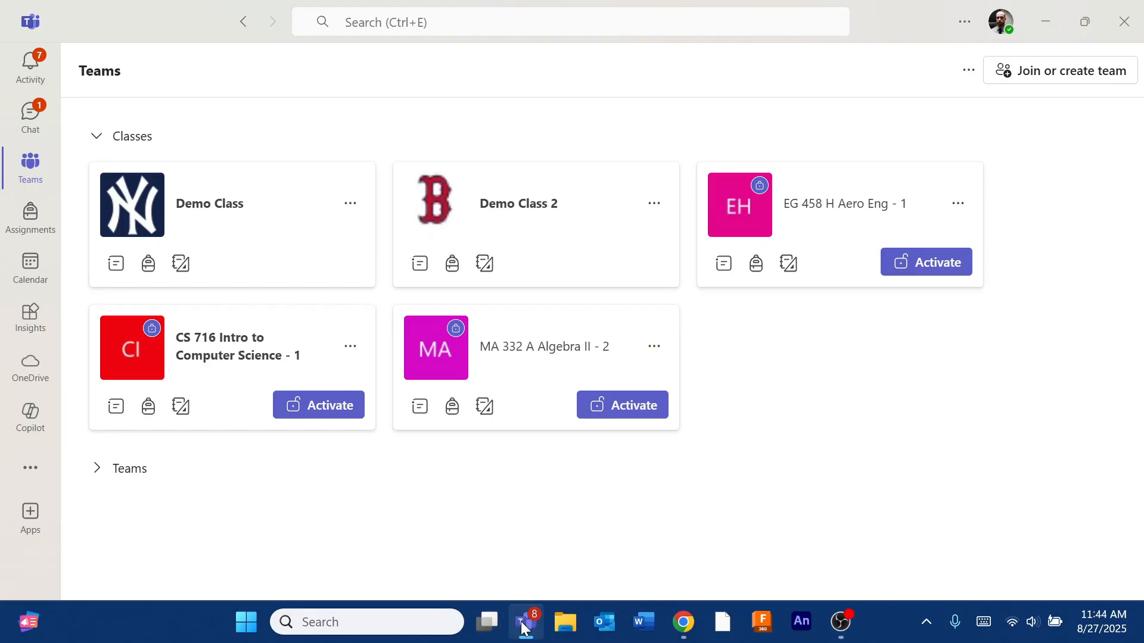
- Create a new assignment for the class EG 458 H Aero Eng - 1
mouse_move(526, 624)
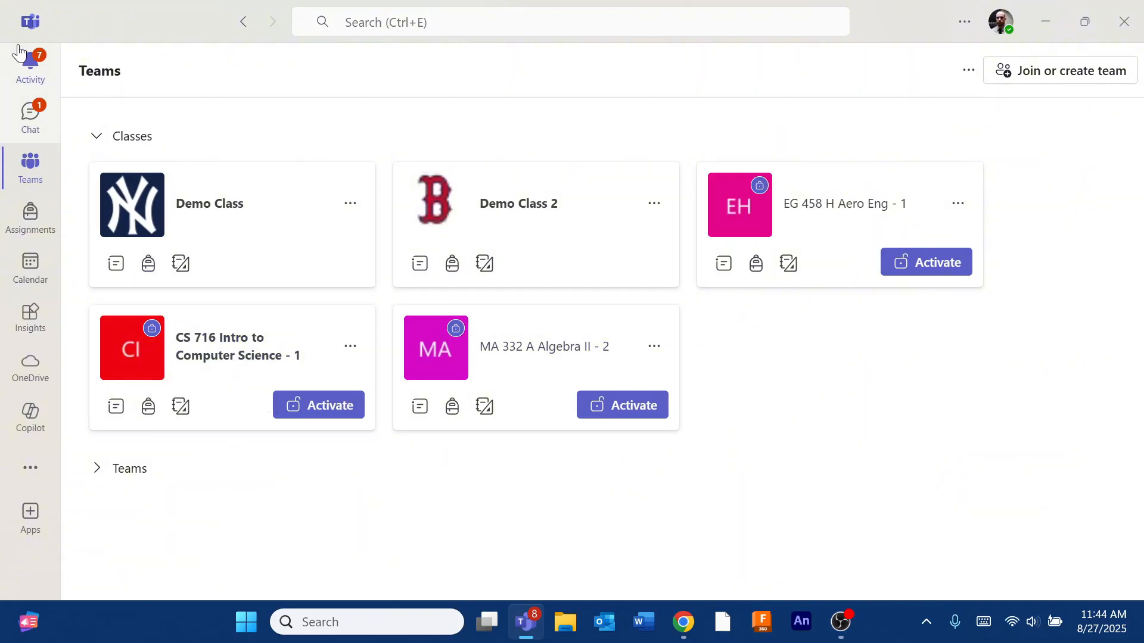
left_click(31, 220)
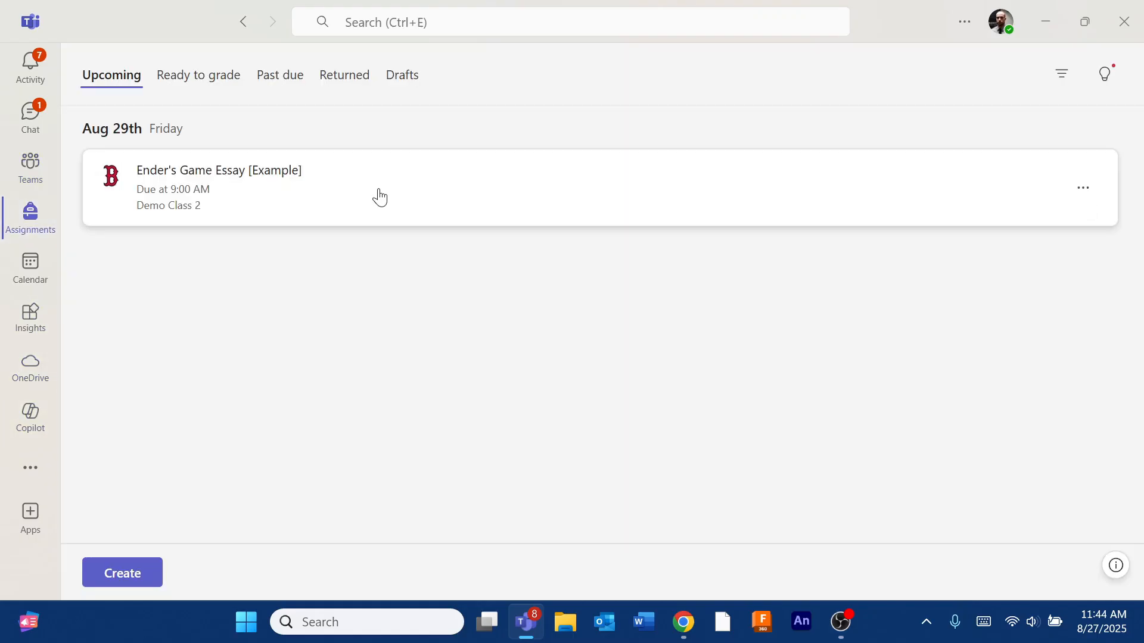
left_click(126, 565)
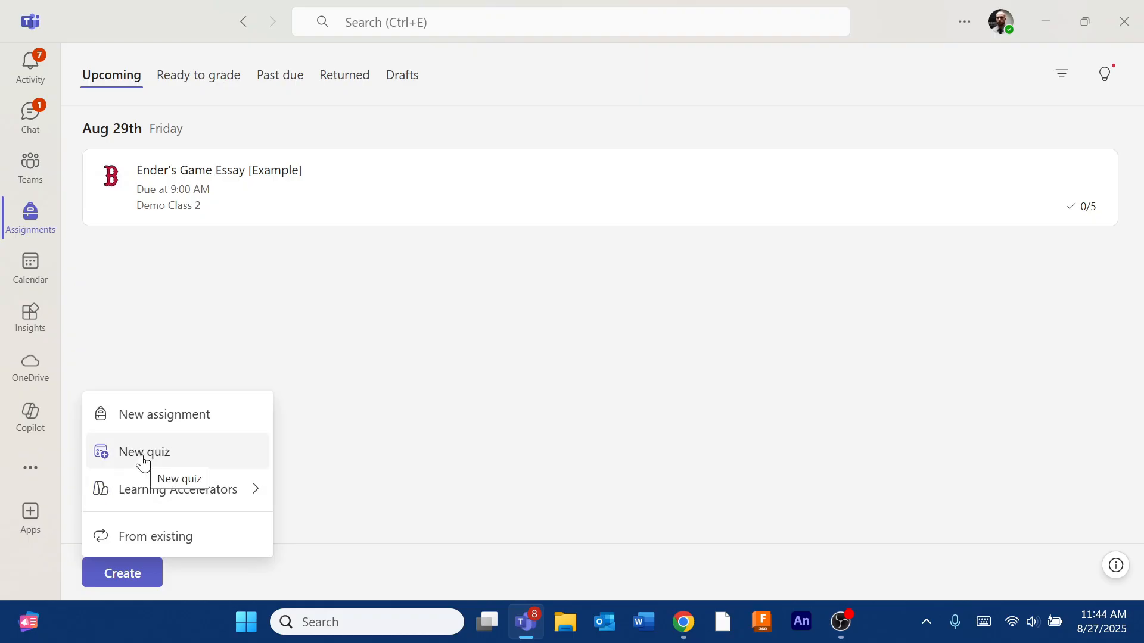
left_click(188, 428)
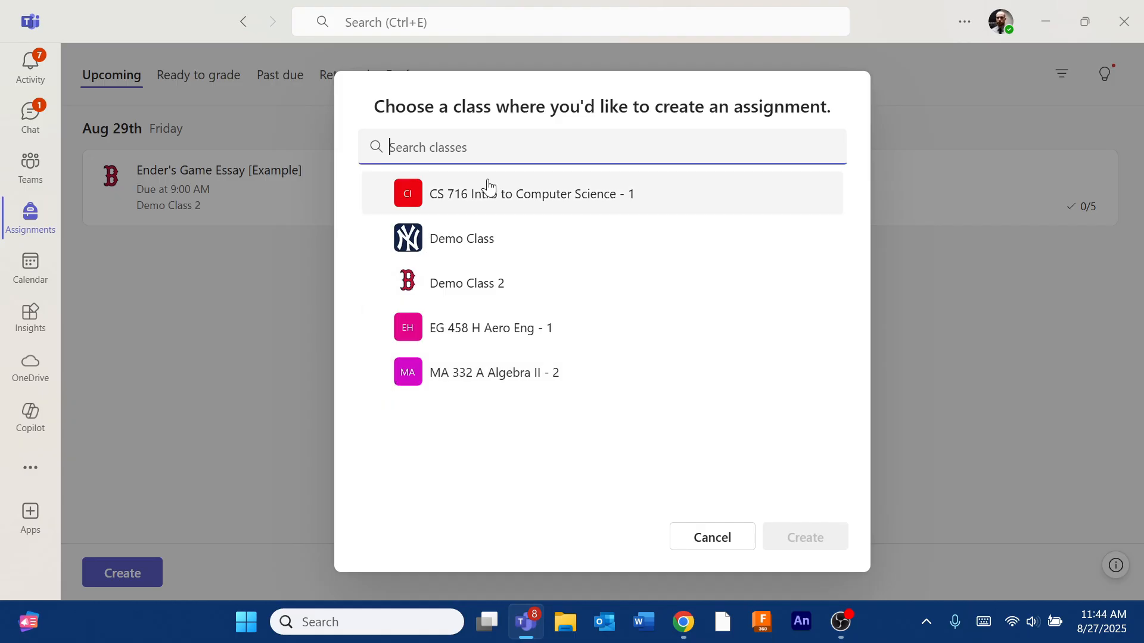
left_click(508, 351)
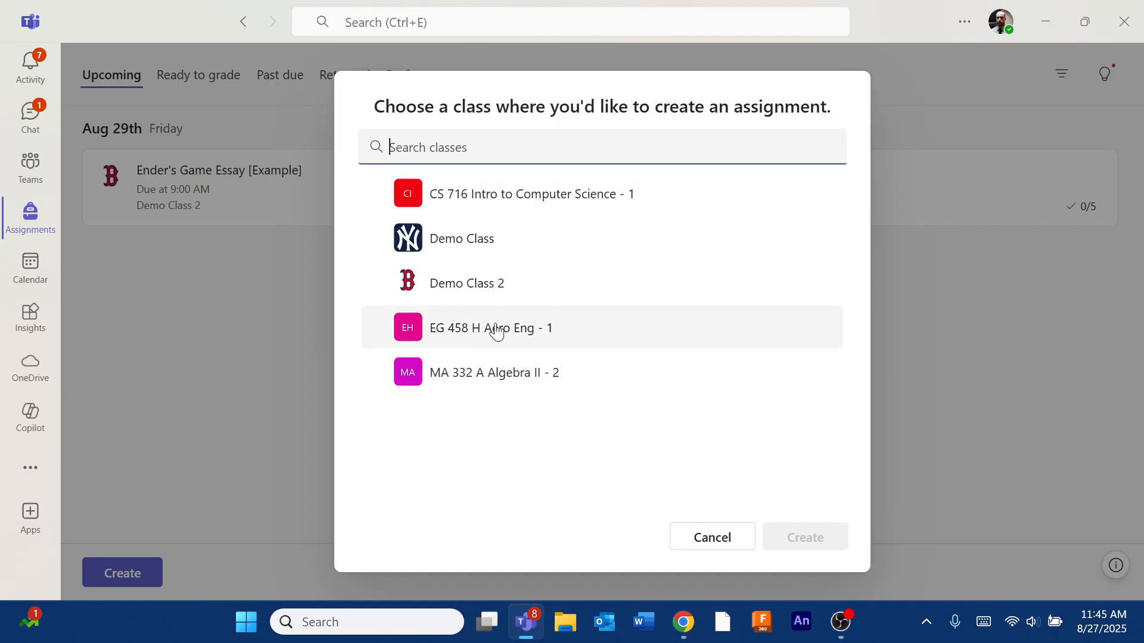
left_click(805, 538)
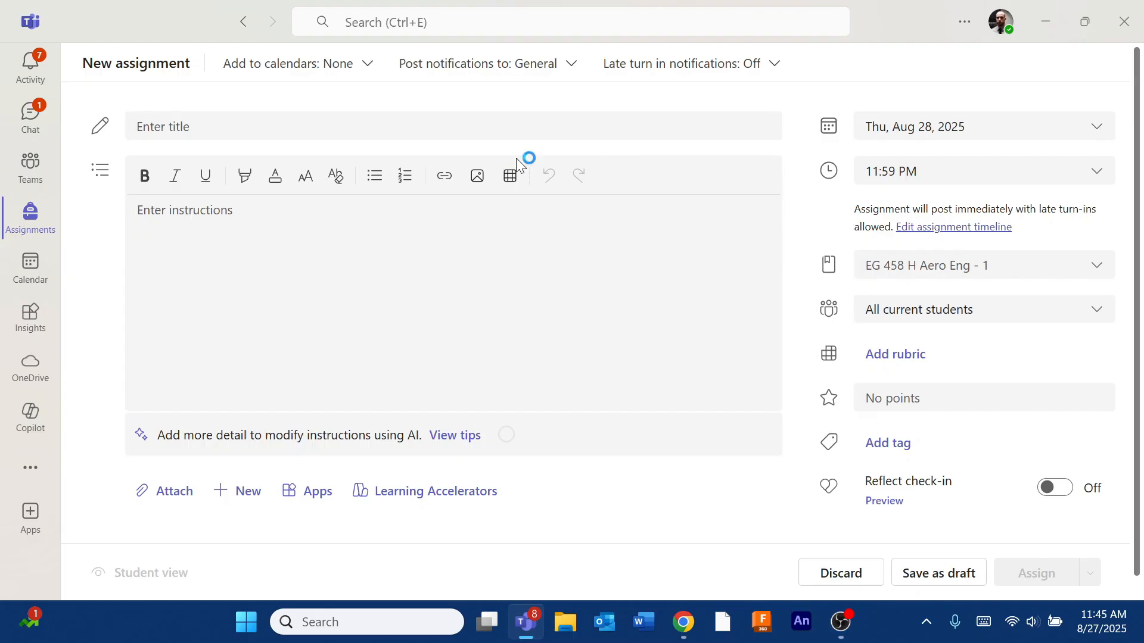
- Title the assignment "Sample Essay" and enter "instructions" as its instructions text
left_click(488, 121)
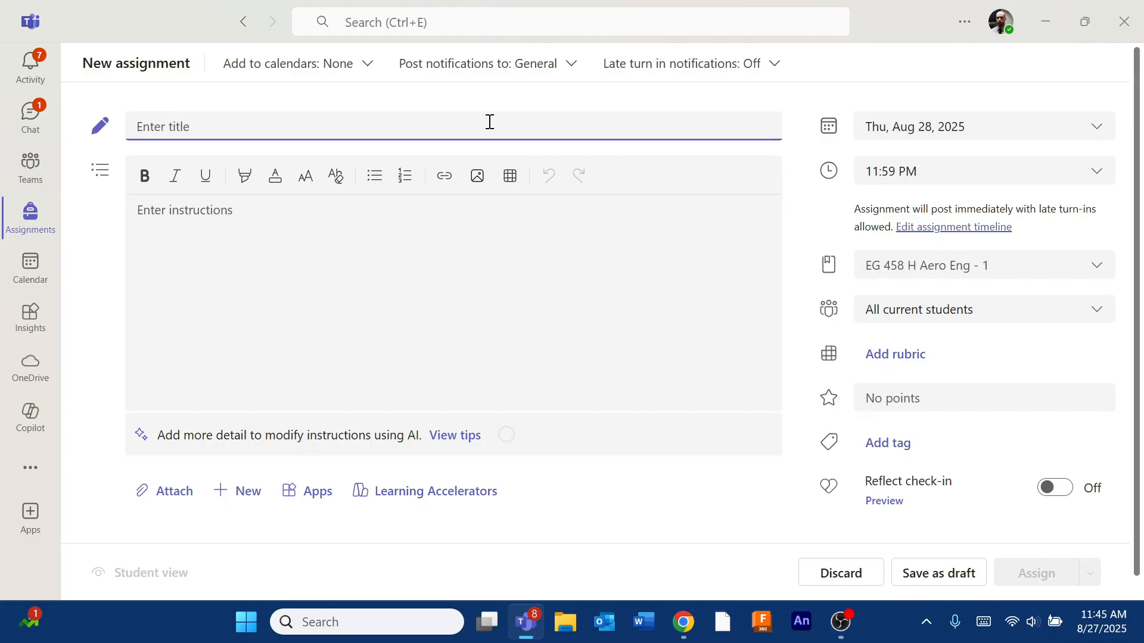
type("s")
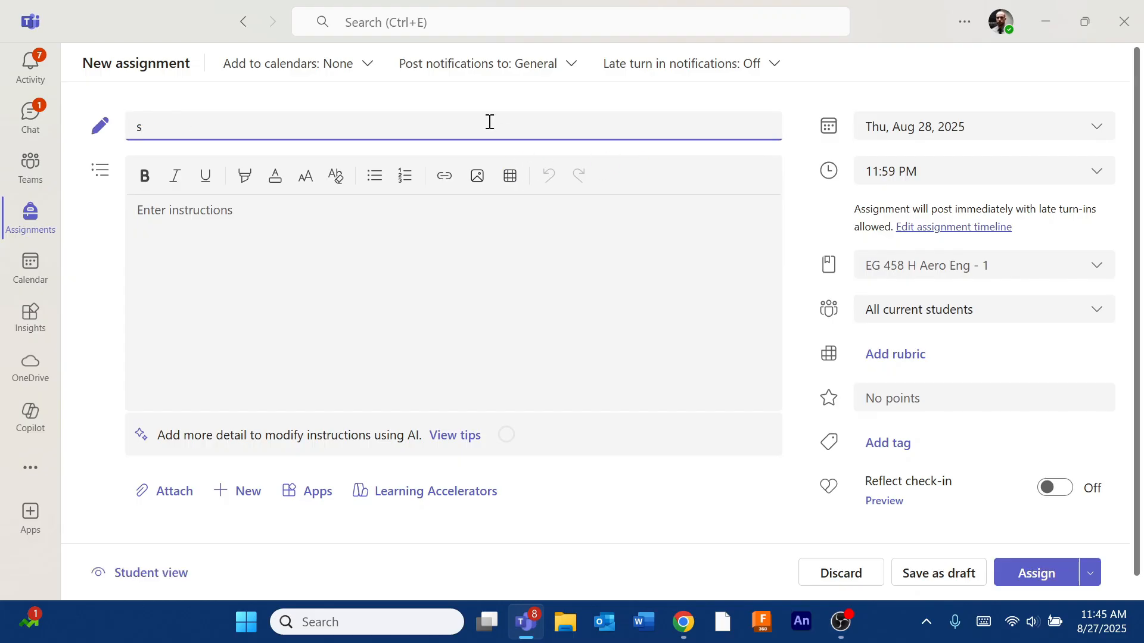
key("BackSpace")
type("Sample Essay")
left_click(322, 207)
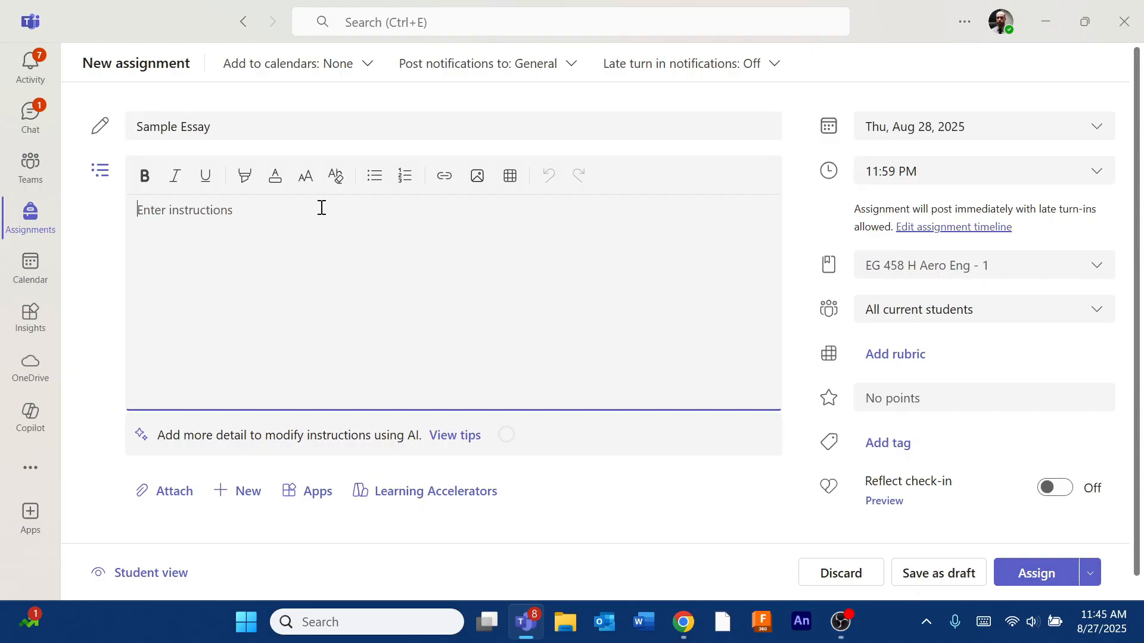
type("instructions")
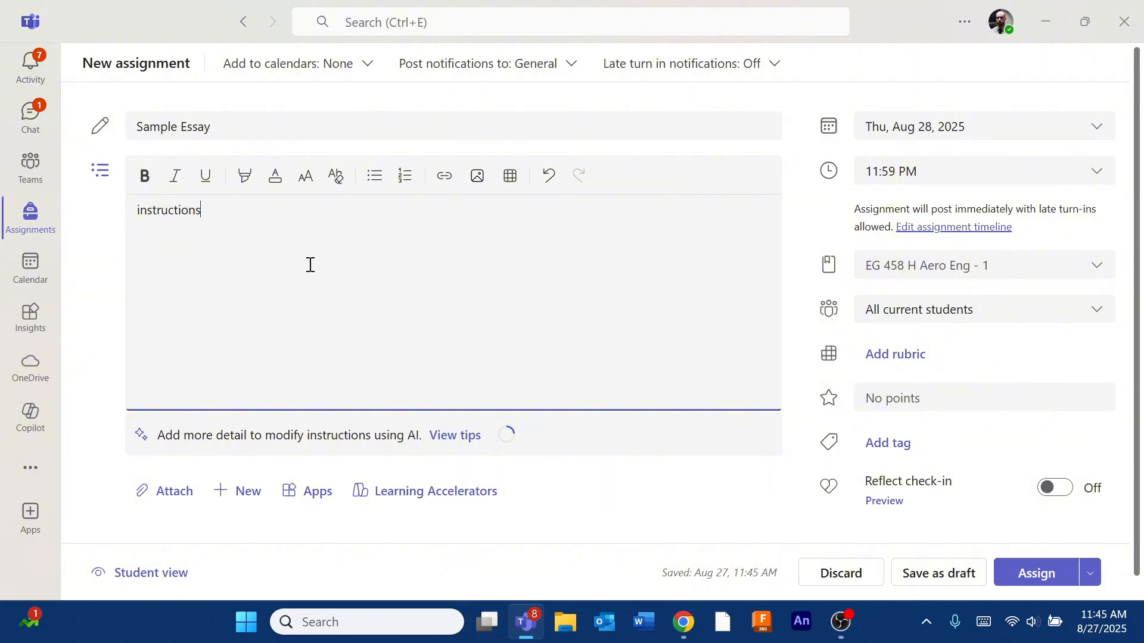
- Add a new Word document named "Enders Game Essay" to the assignment
left_click(249, 496)
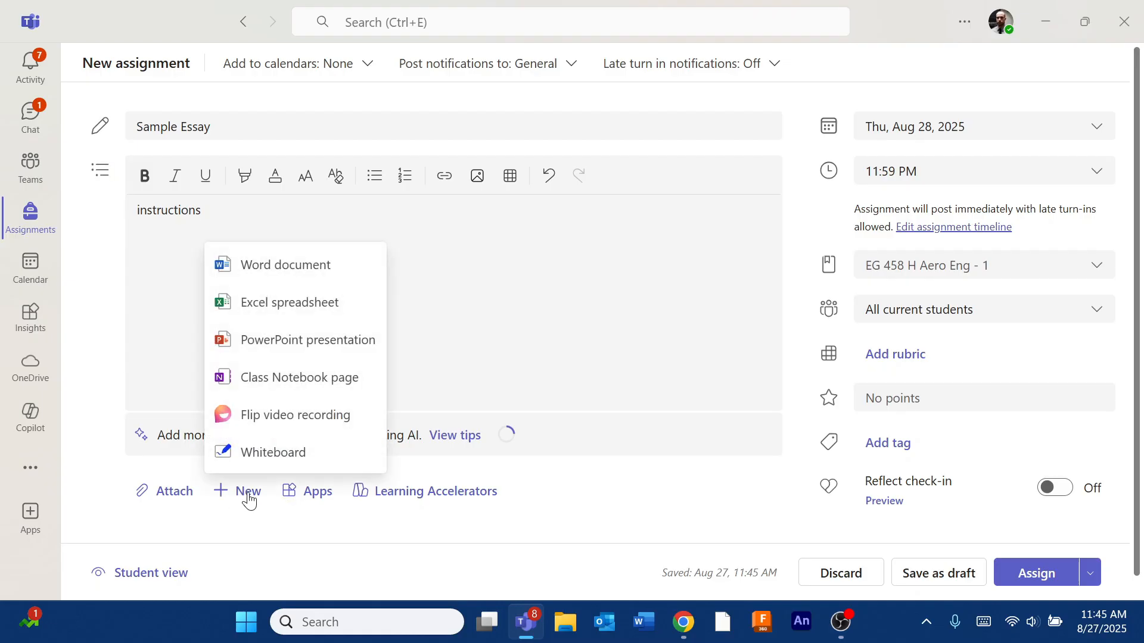
left_click(283, 266)
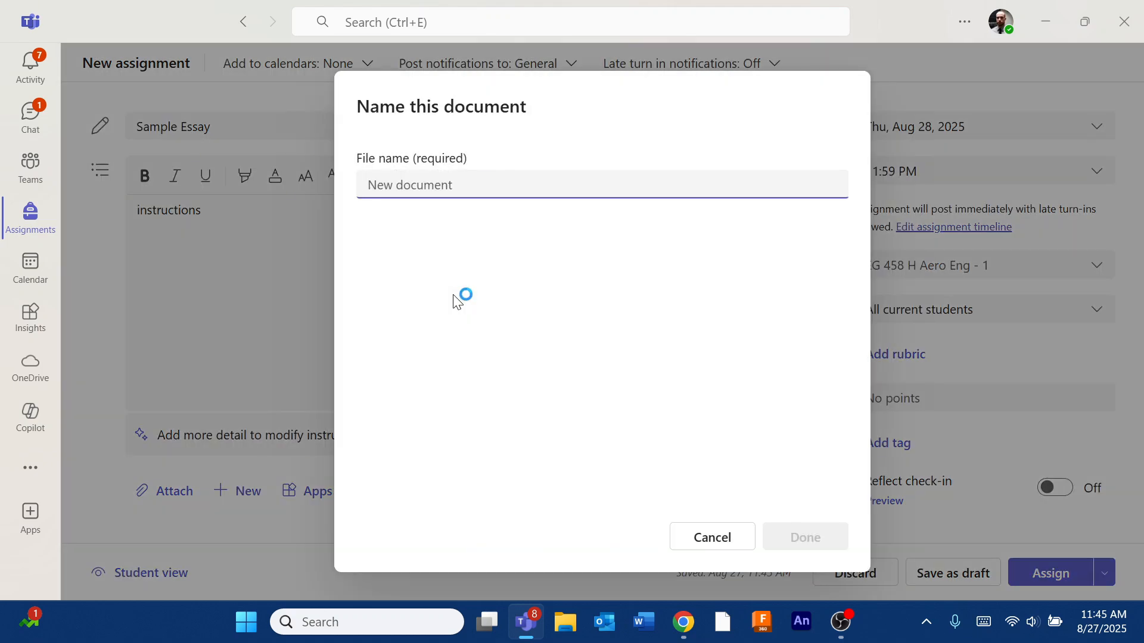
type("Ender")
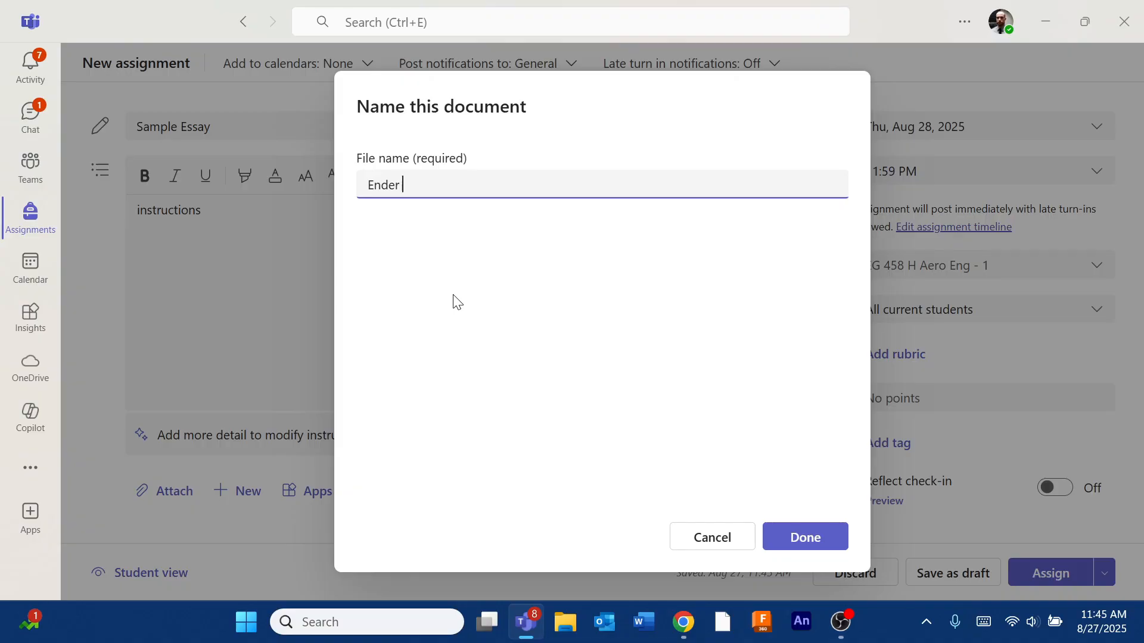
type("s Gam")
type("e")
key("BackSpace")
key("BackSpace")
type("m")
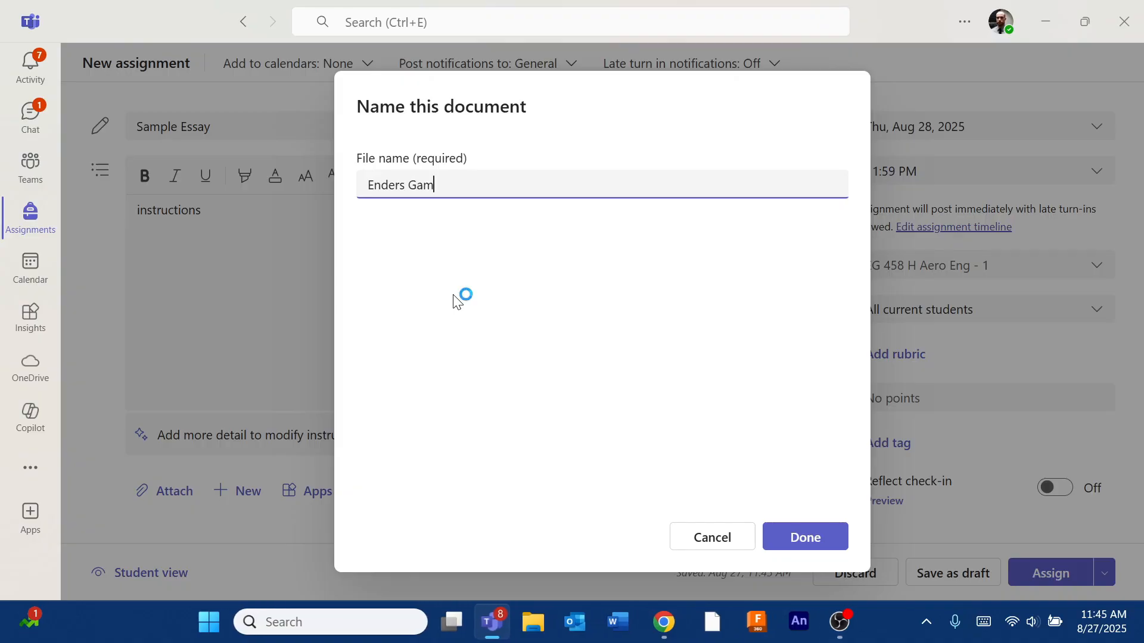
type("e Essay")
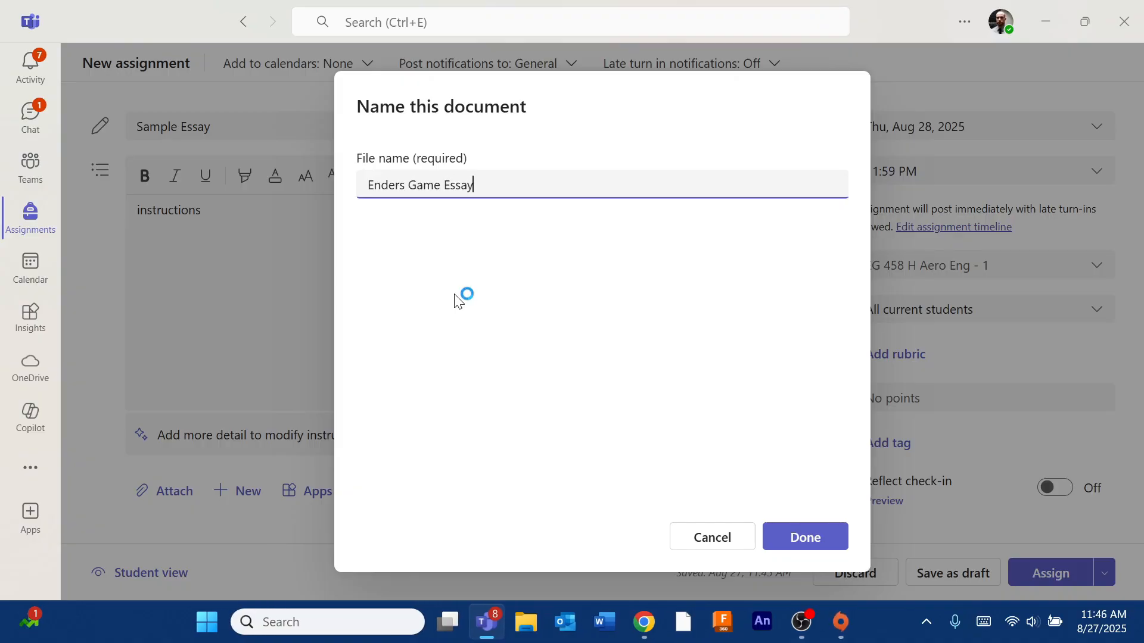
left_click(822, 544)
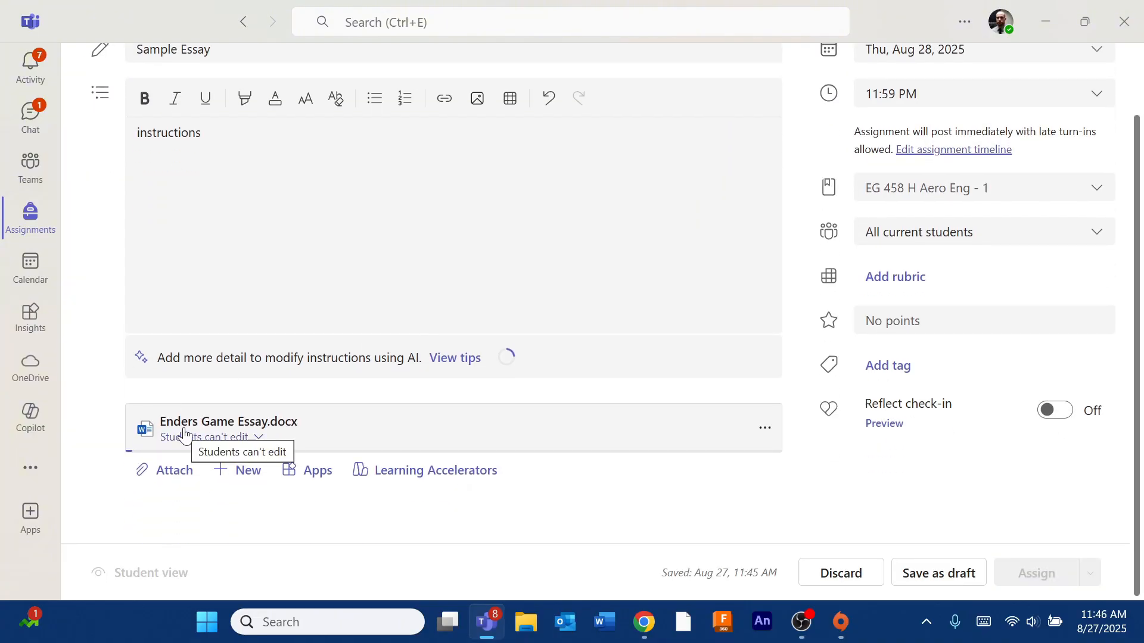
- Set the permission of Enders Game Essay.docx to "Students edit their own copy"
left_click(255, 444)
left_click(238, 477)
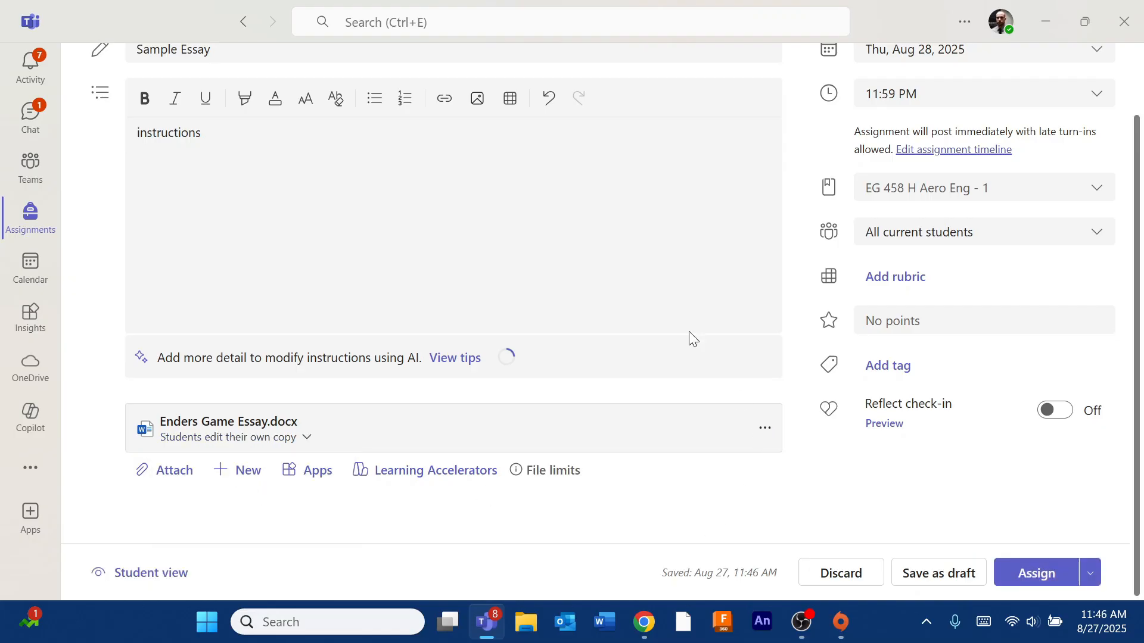
scroll(602, 270, "up", 2)
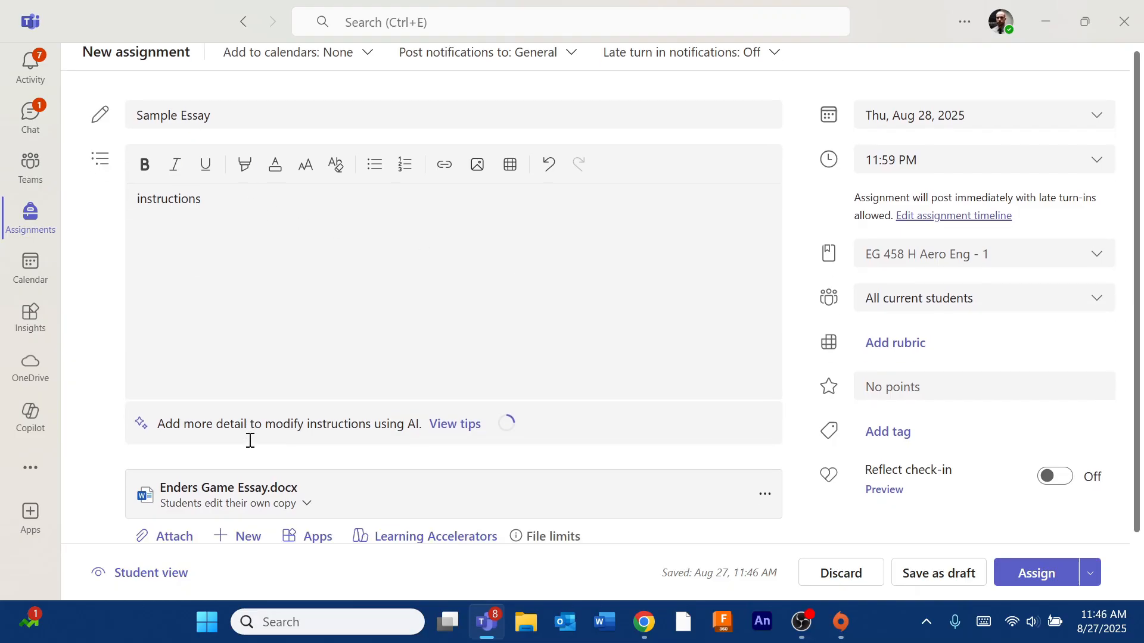
scroll(250, 439, "down", 2)
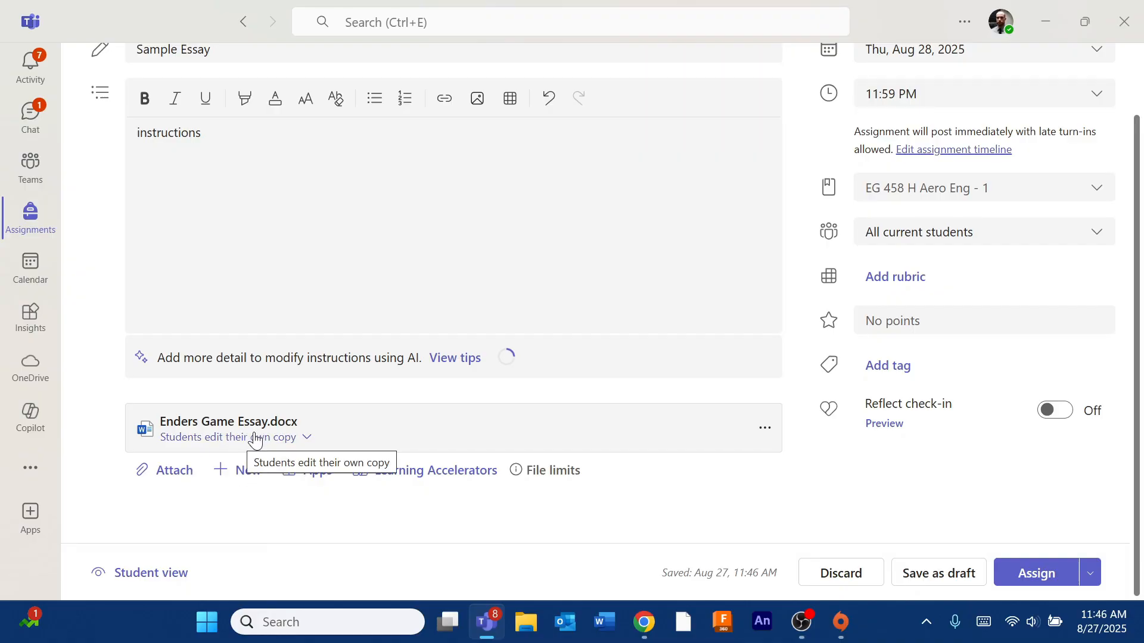
scroll(486, 327, "up", 2)
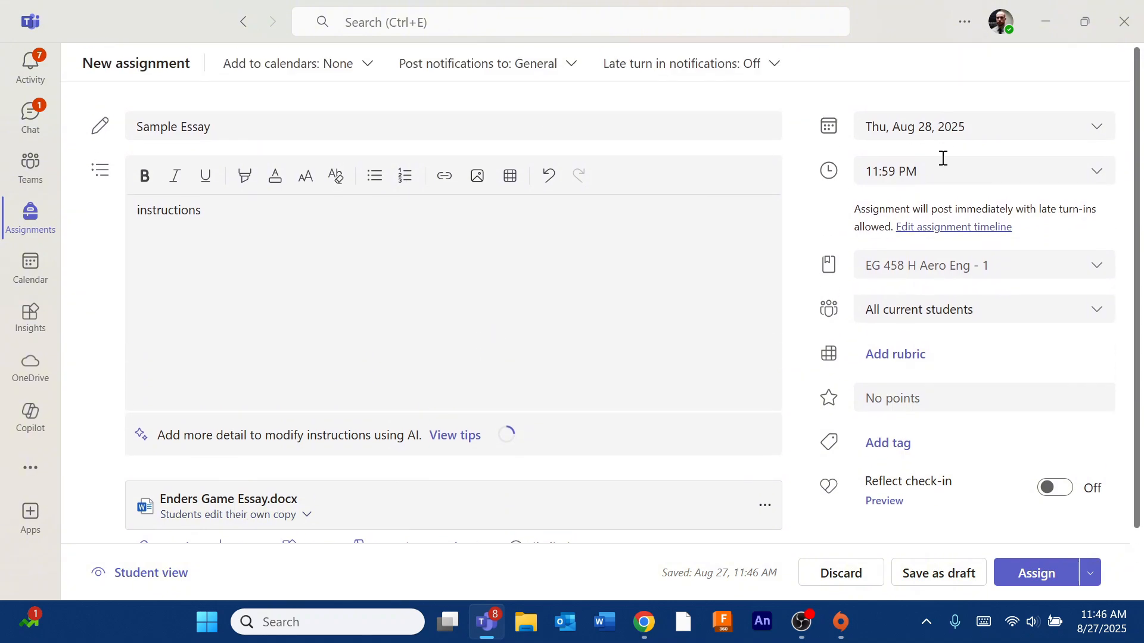
left_click(890, 399)
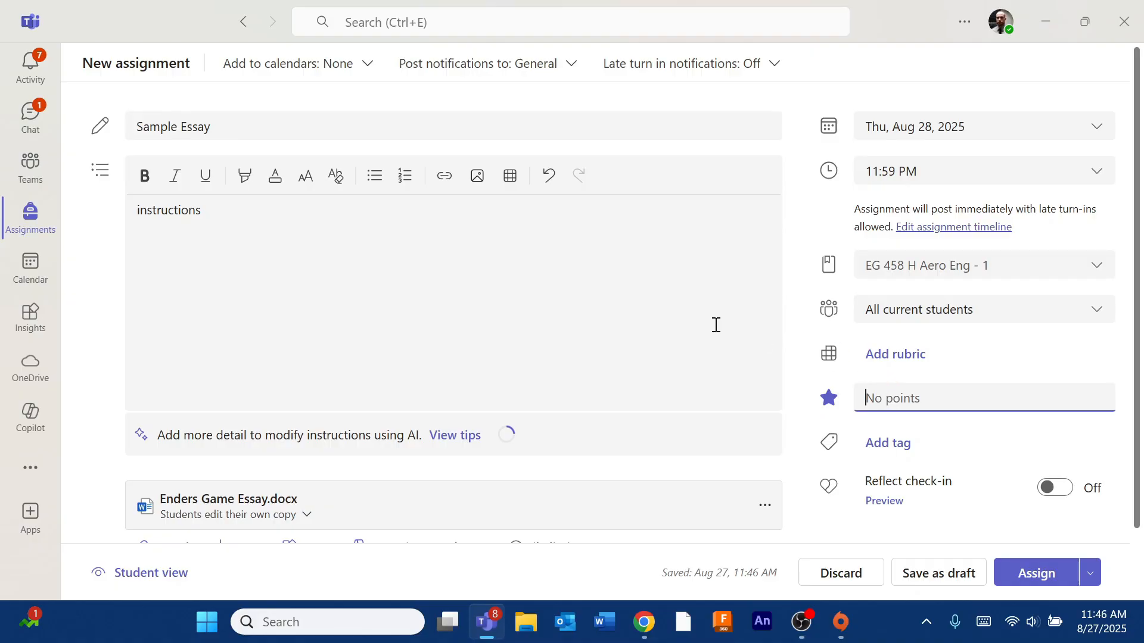
- Open Enders Game Essay.docx in Word Online, turn on Track Changes for everyone, and close the document
scroll(680, 324, "down", 2)
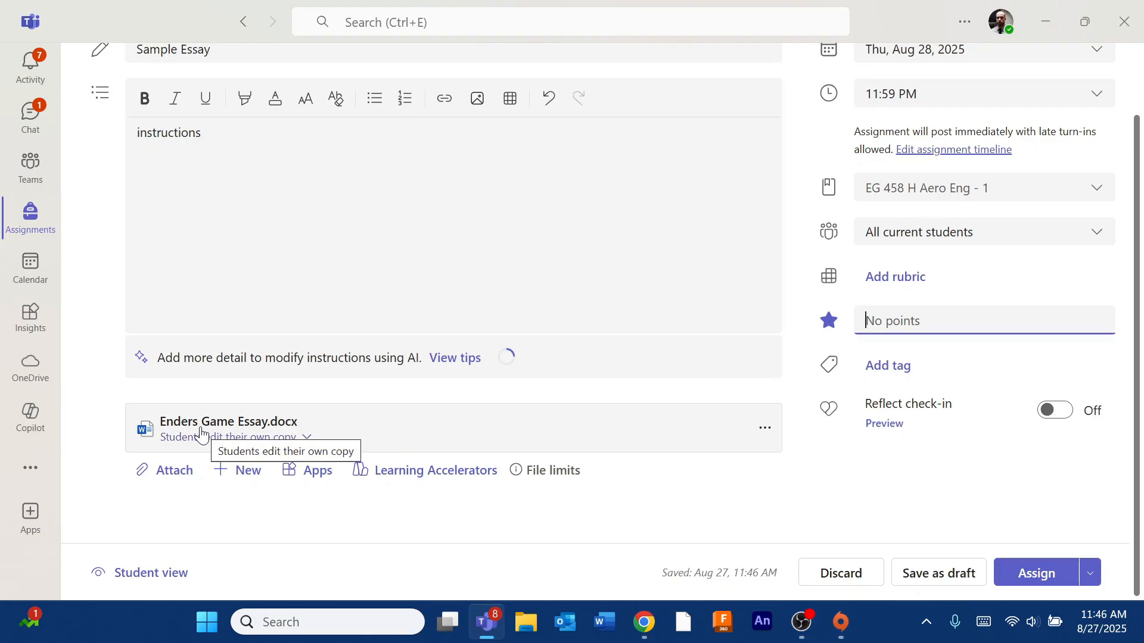
left_click(769, 441)
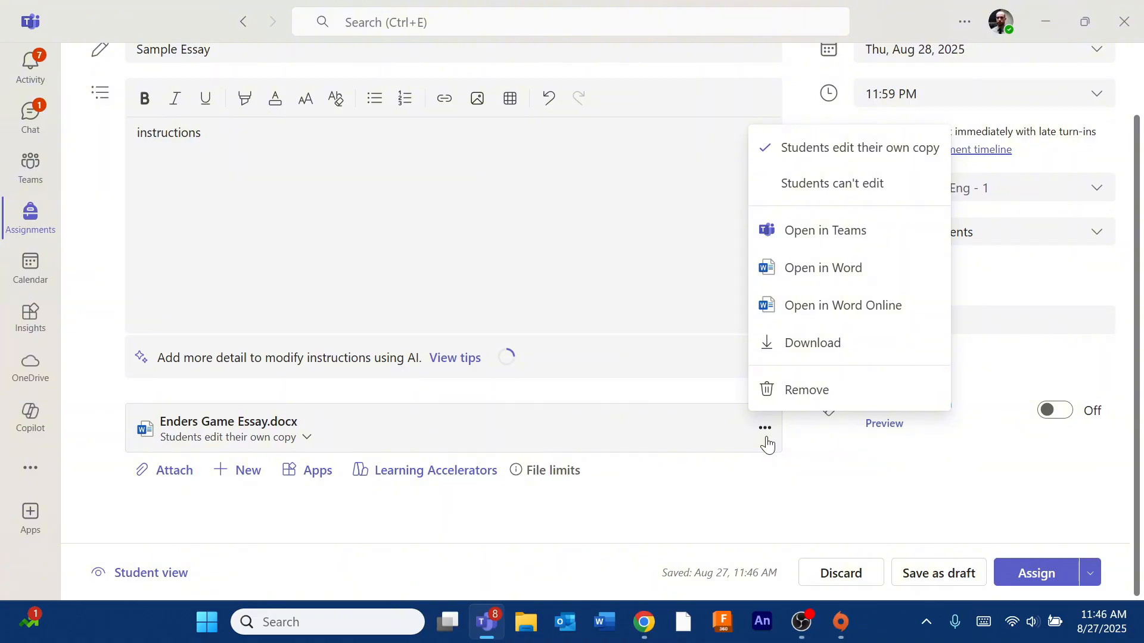
left_click(797, 316)
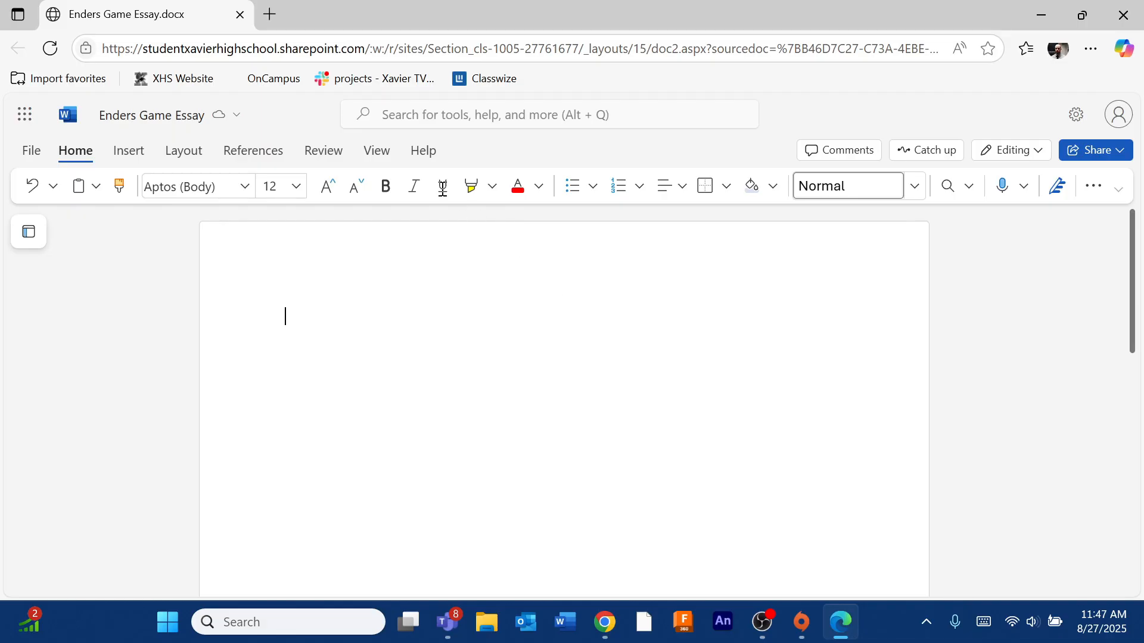
left_click(333, 152)
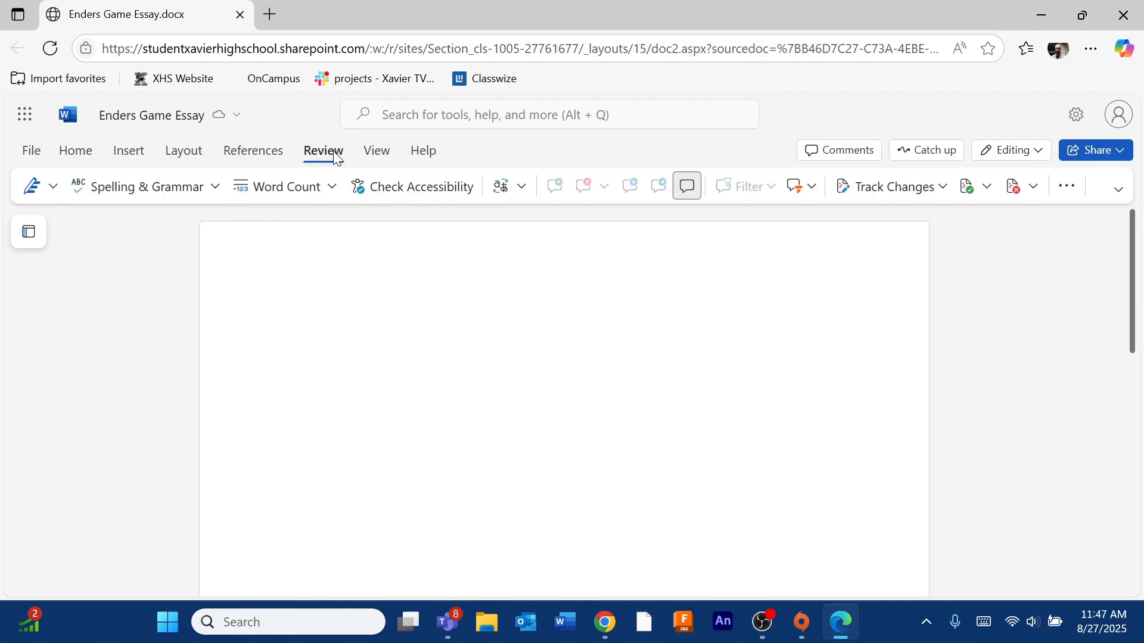
left_click(912, 199)
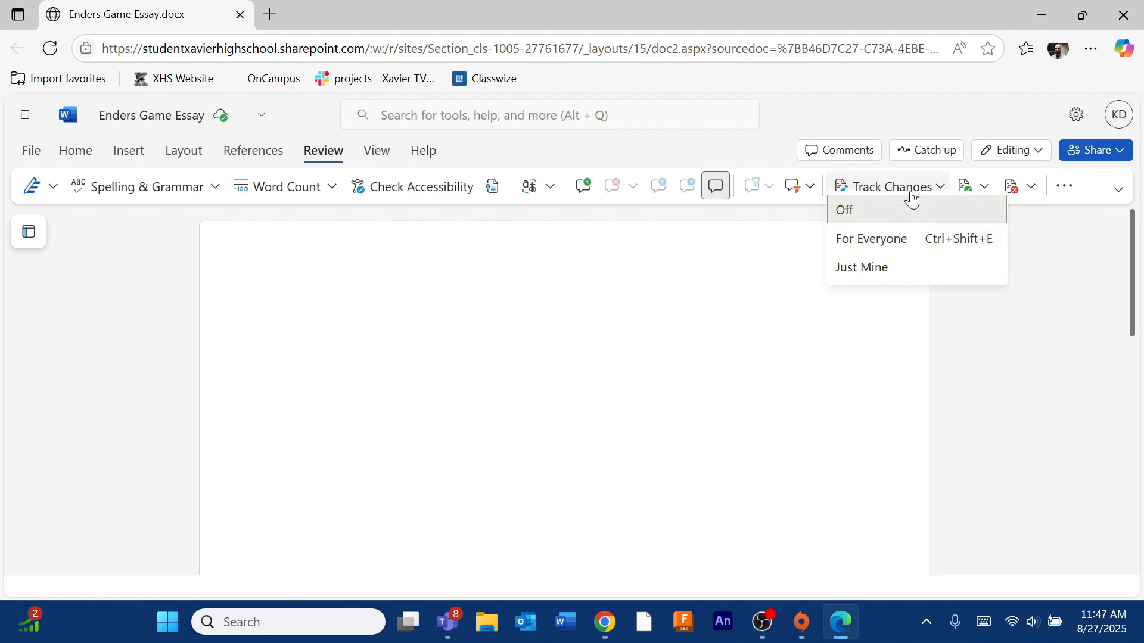
left_click(874, 253)
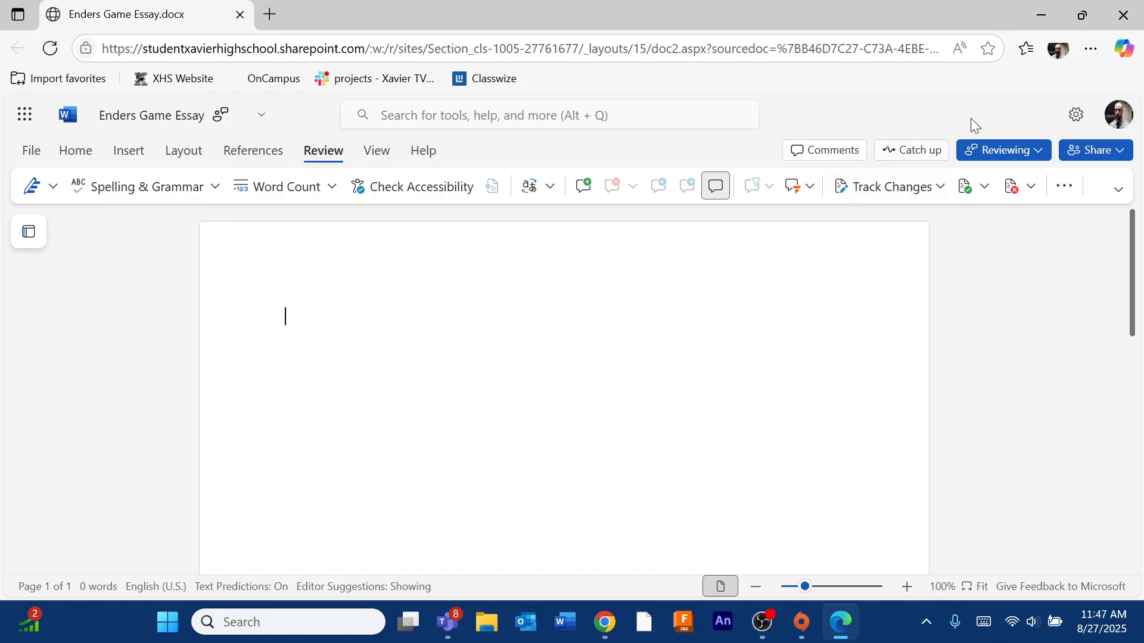
left_click(1123, 14)
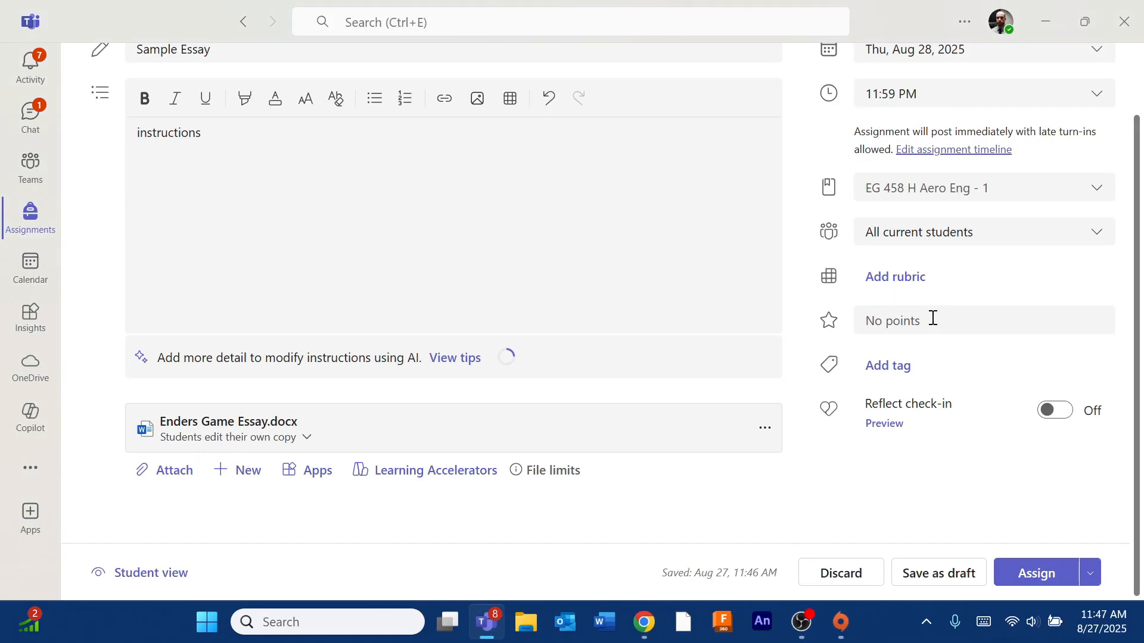
- Assign the Sample Essay to the class and copy its assignment link
left_click(1056, 583)
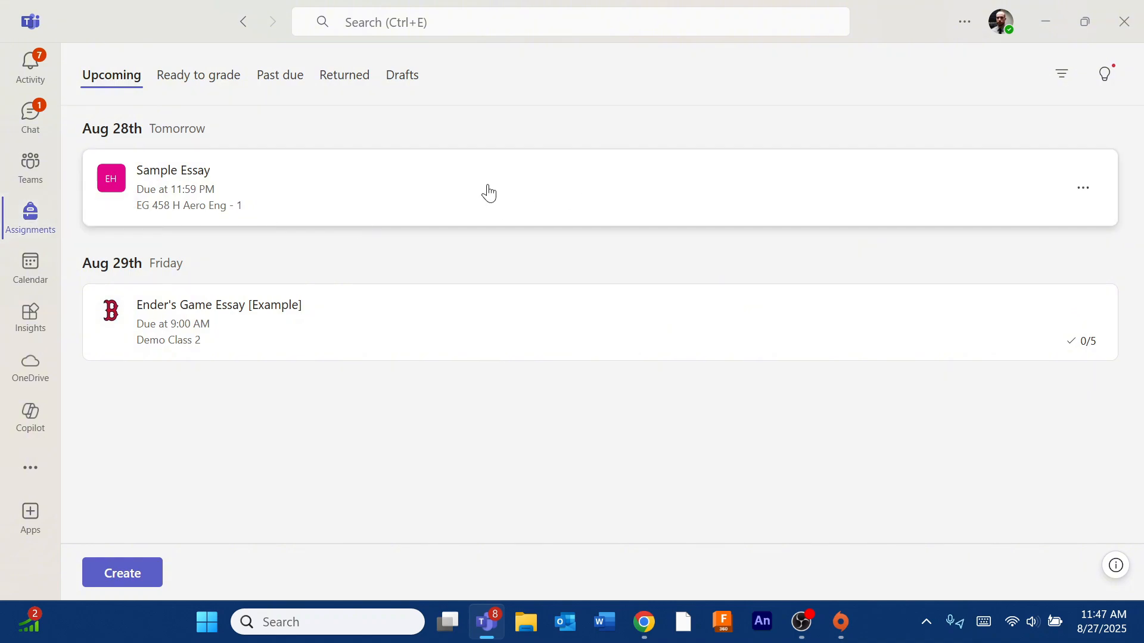
left_click(1085, 199)
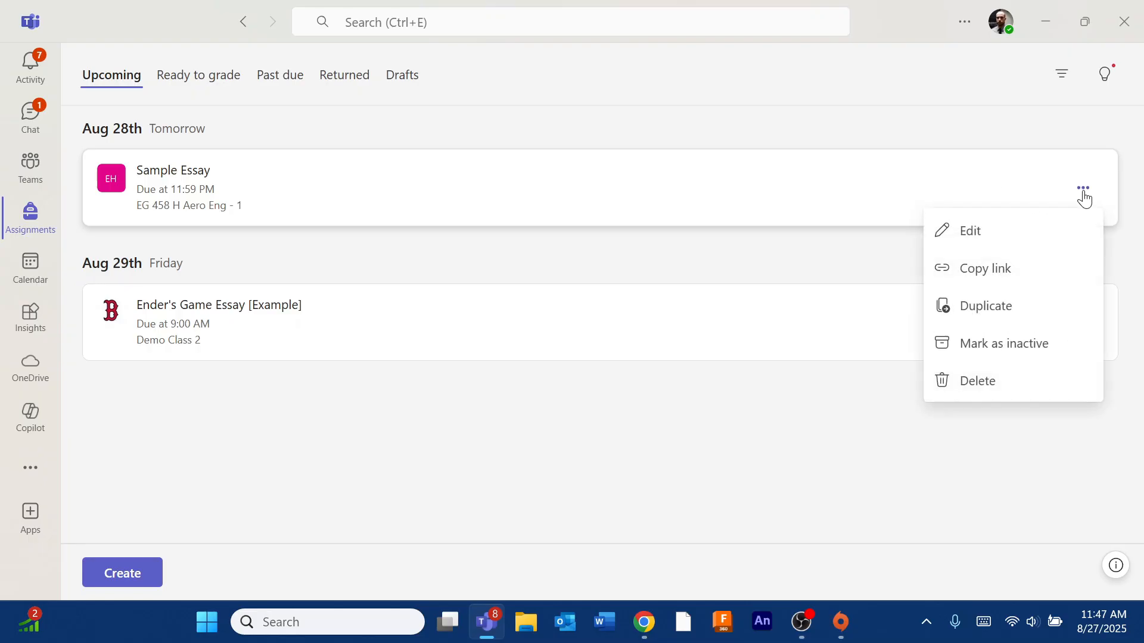
left_click(972, 269)
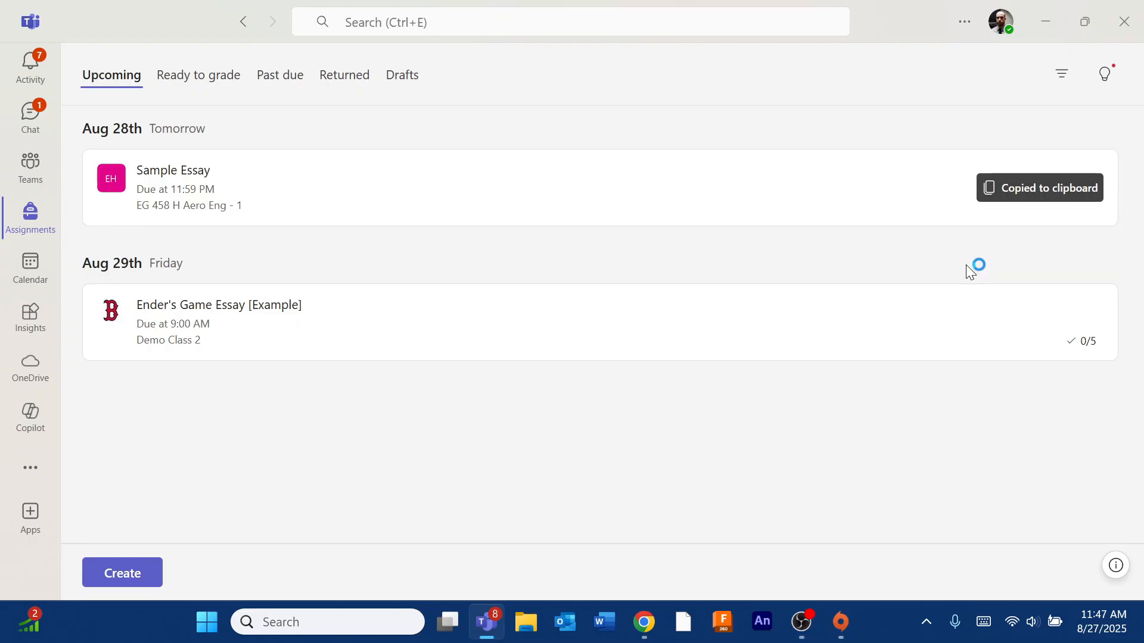
- Switch to the Add Assignment form in Chrome and enter "Enders Game Essay" as the assignment title
left_click(643, 623)
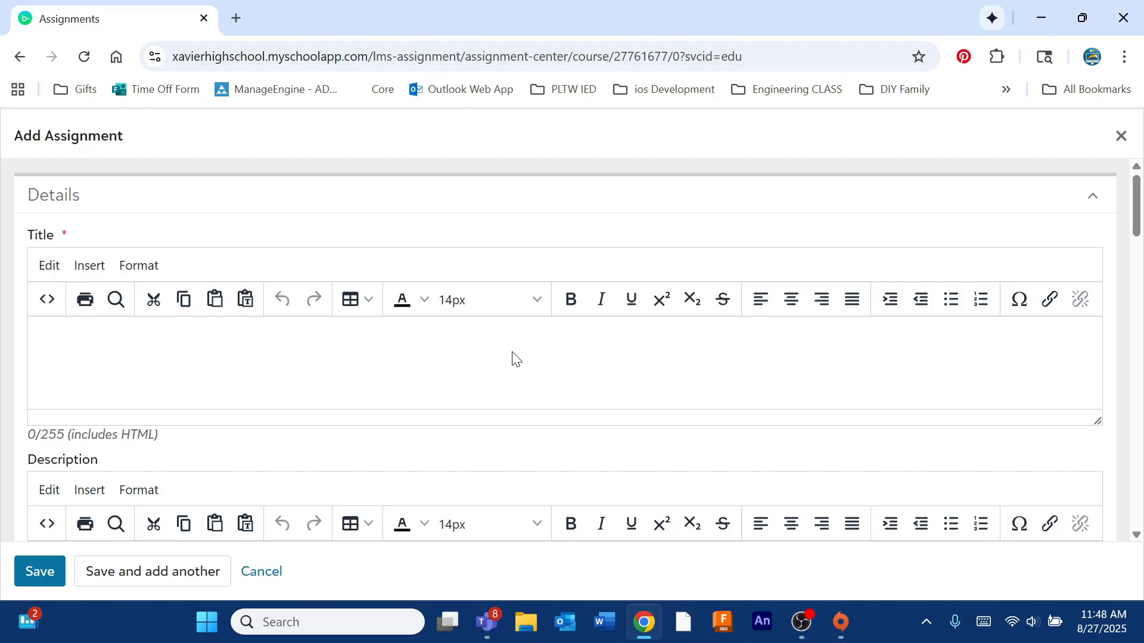
type("E")
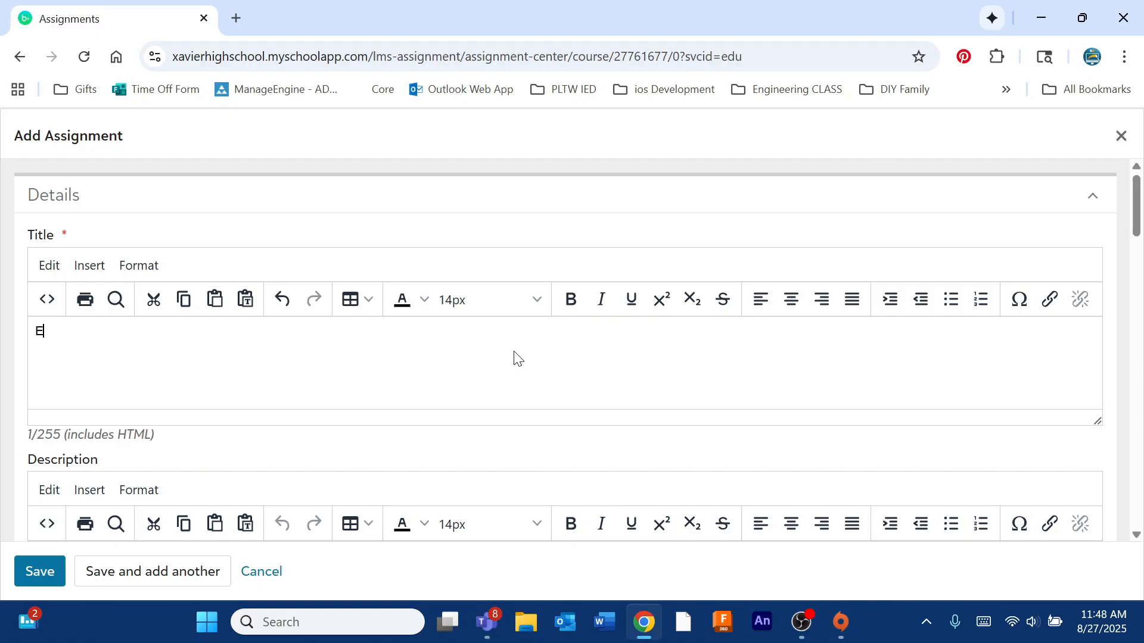
type("nders Game Essay")
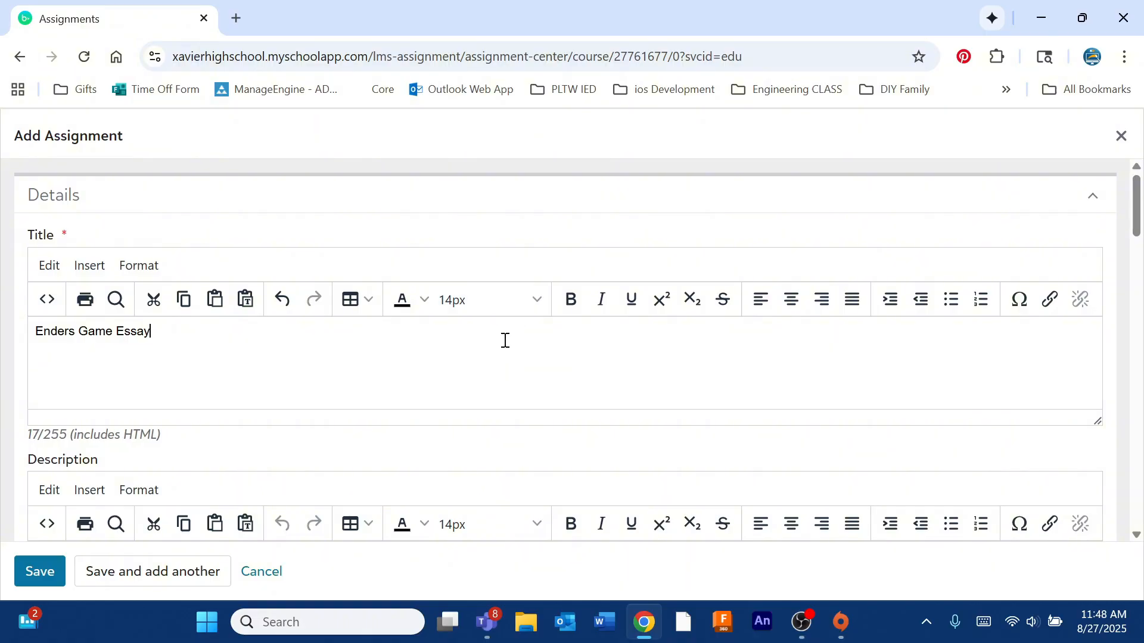
scroll(324, 442, "down", 3)
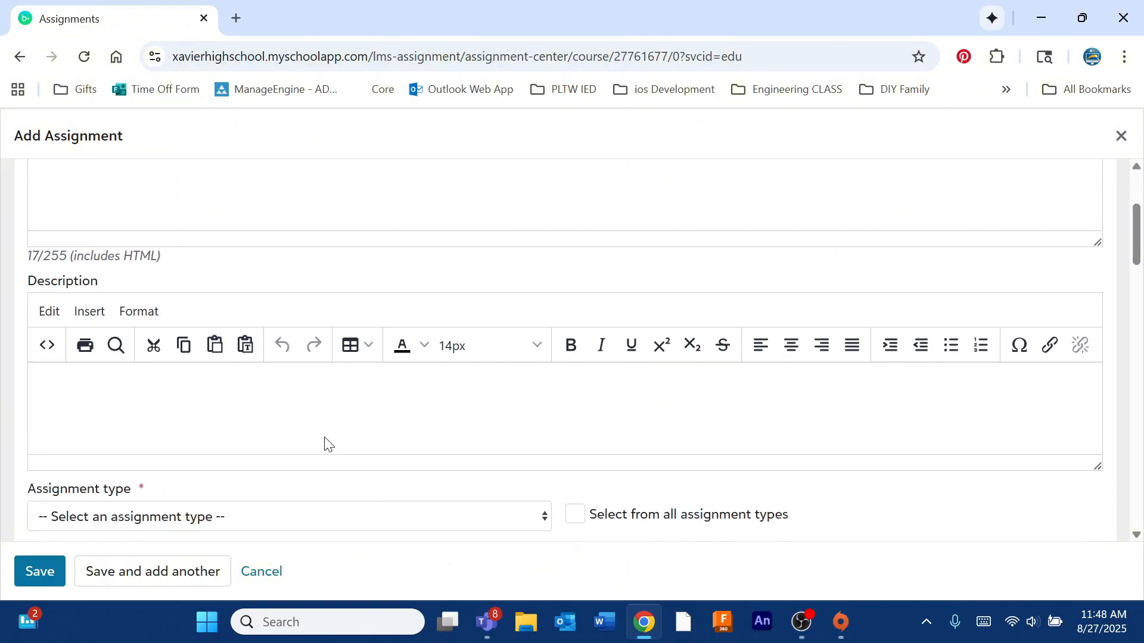
- Enter the description "This assignment is on Teams. You must complete the assignment there. If you don't you will not get credit."
left_click(320, 444)
type("This assignment")
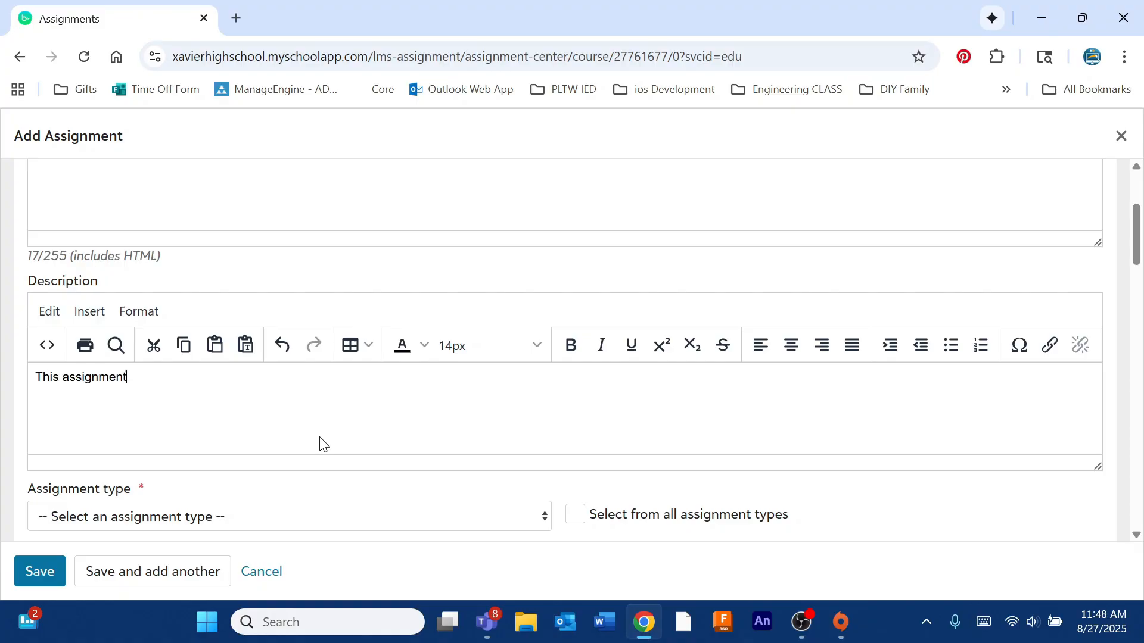
type(" is on Teams. You must complete the")
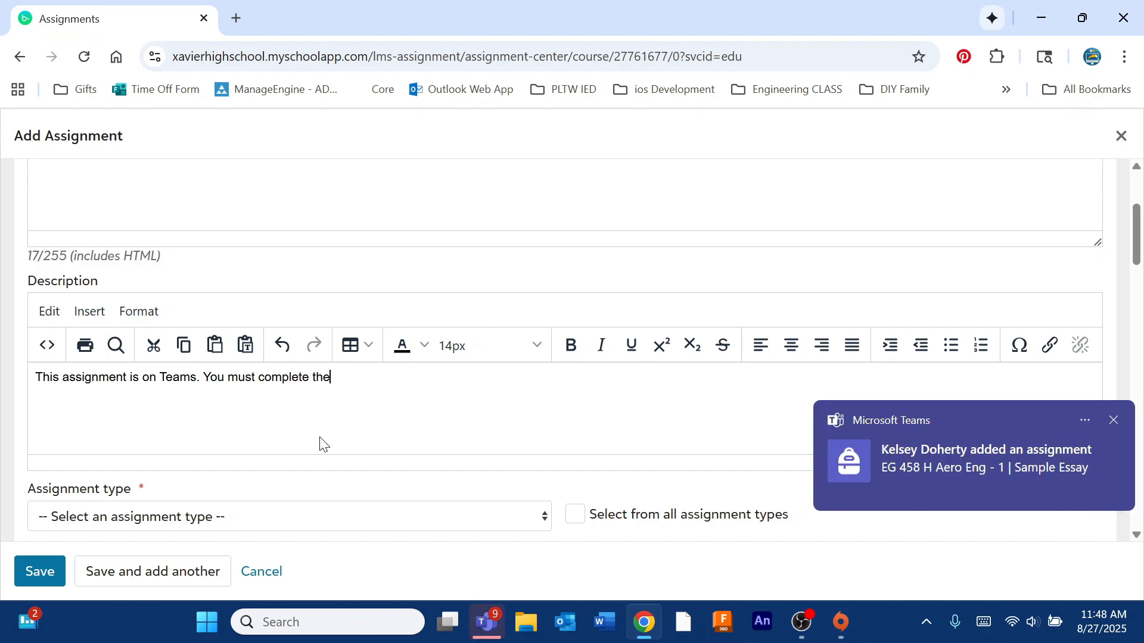
type(" assignment there.")
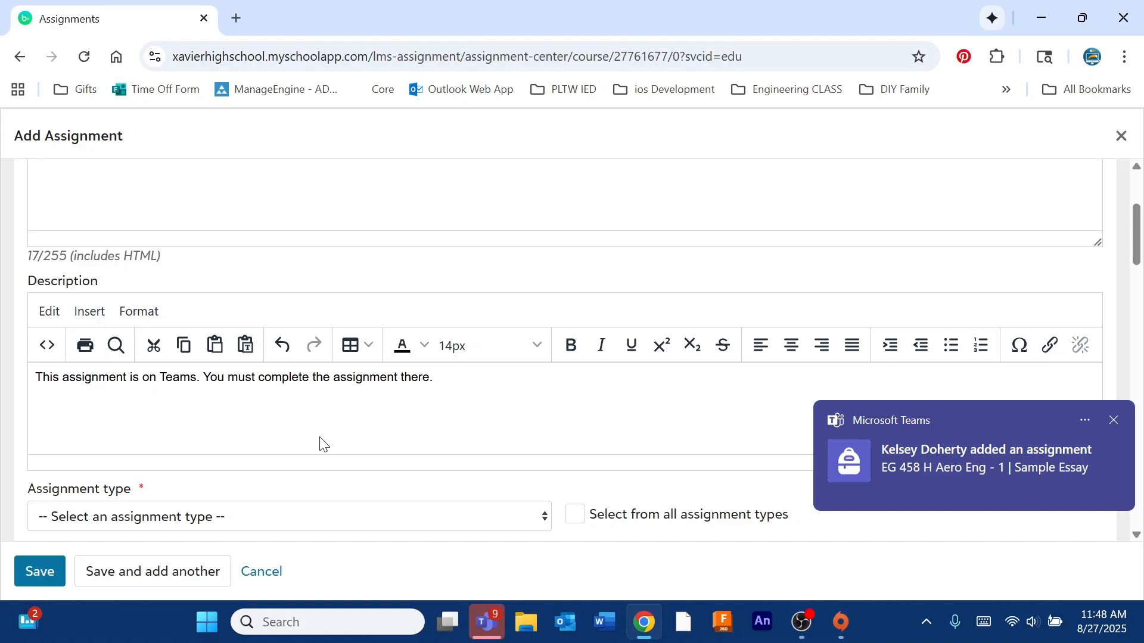
type("If YOU")
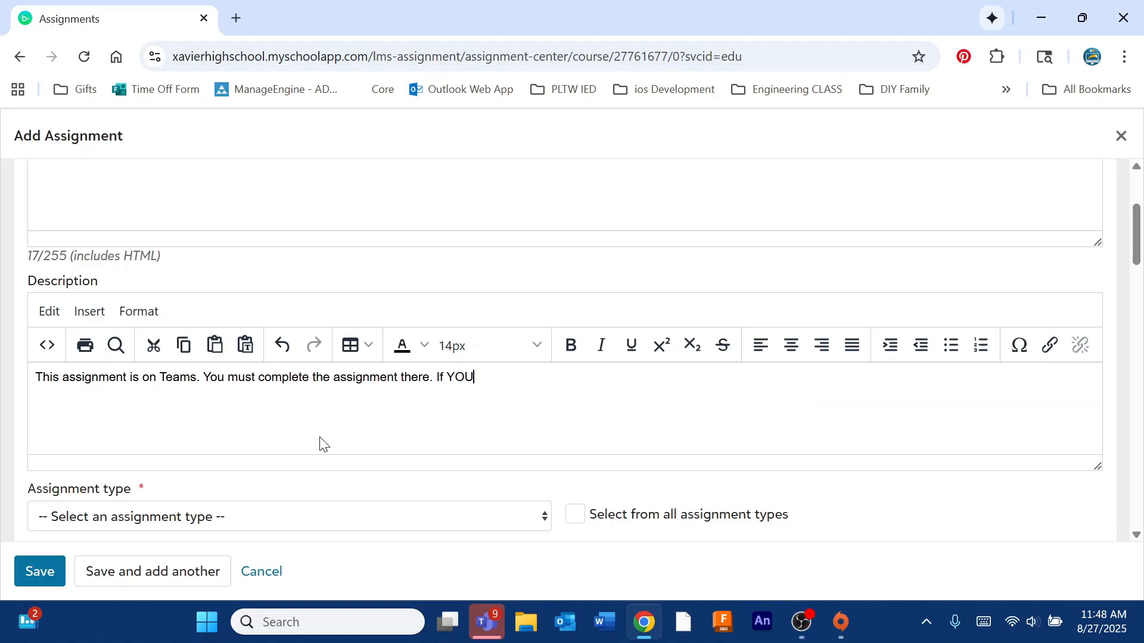
key("BackSpace")
key("BackSpace")
key("BackSpace")
key("BackSpace")
type("you don't you will not get credit.")
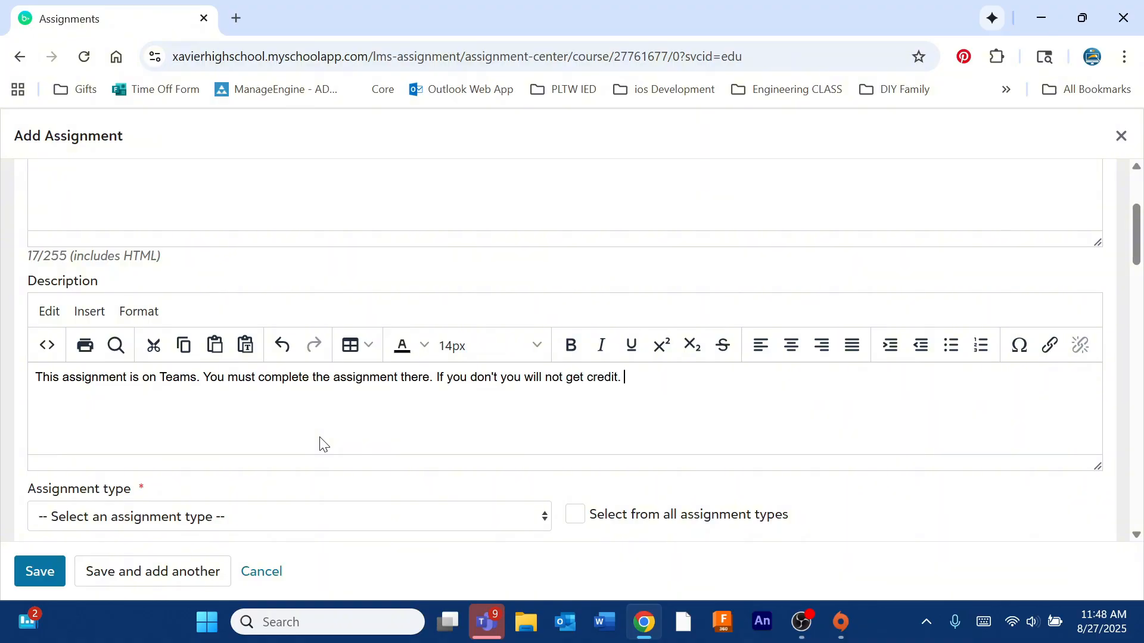
- Paste the copied Sample Essay assignment link below the description text and add the line "Click this link to get started:" above it
key("ctrl+v")
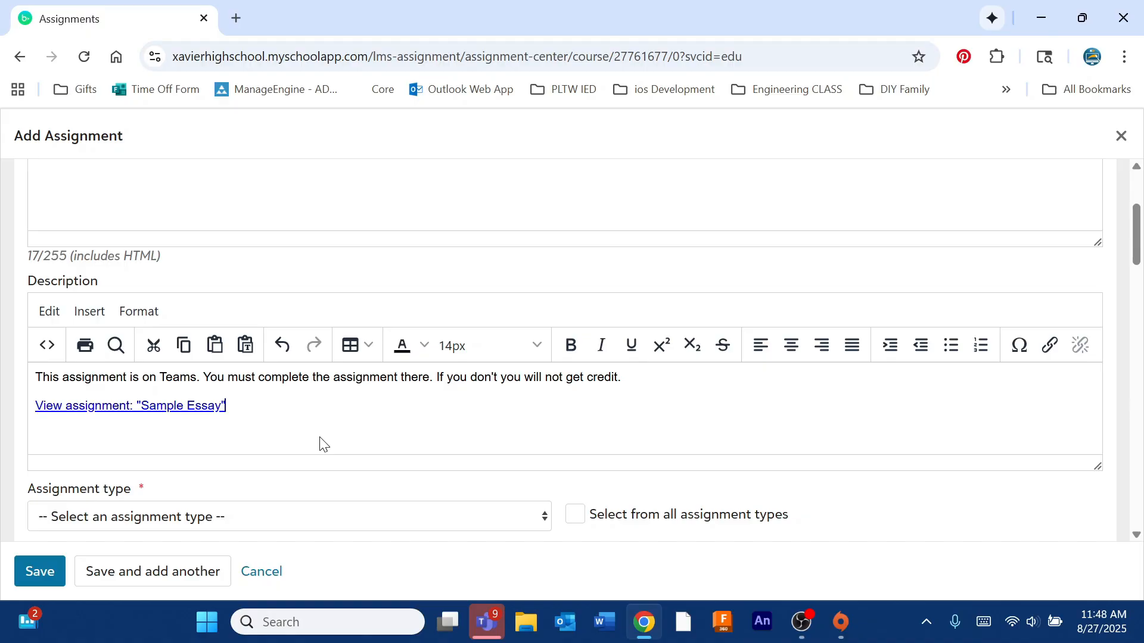
left_click(651, 376)
key("Return")
type("Click thi")
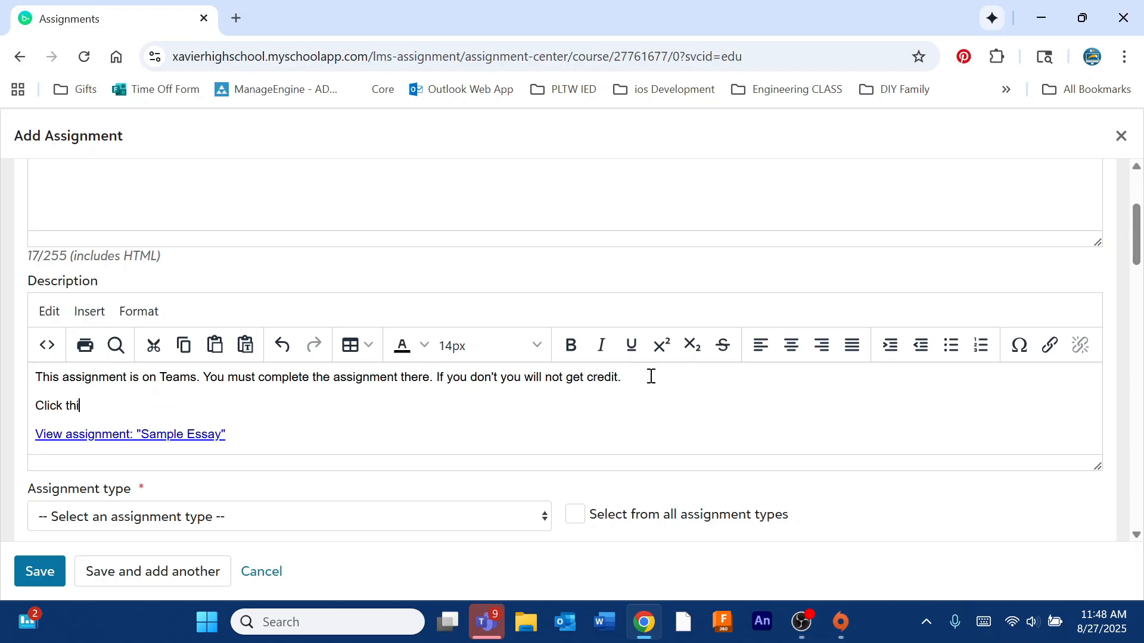
type("s link to get started:")
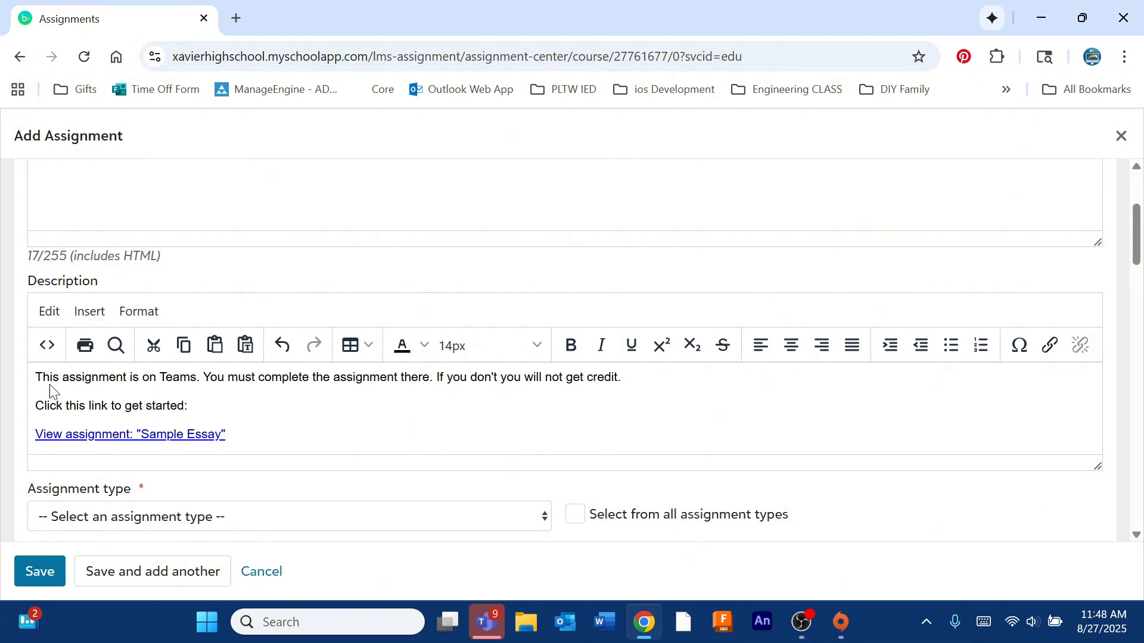
- Review the assignment type choice and the gradebook evaluation fields for abbreviation and max points
scroll(51, 251, "up", 3)
scroll(48, 250, "down", 3)
scroll(92, 352, "down", 2)
left_click(149, 431)
left_click(149, 431)
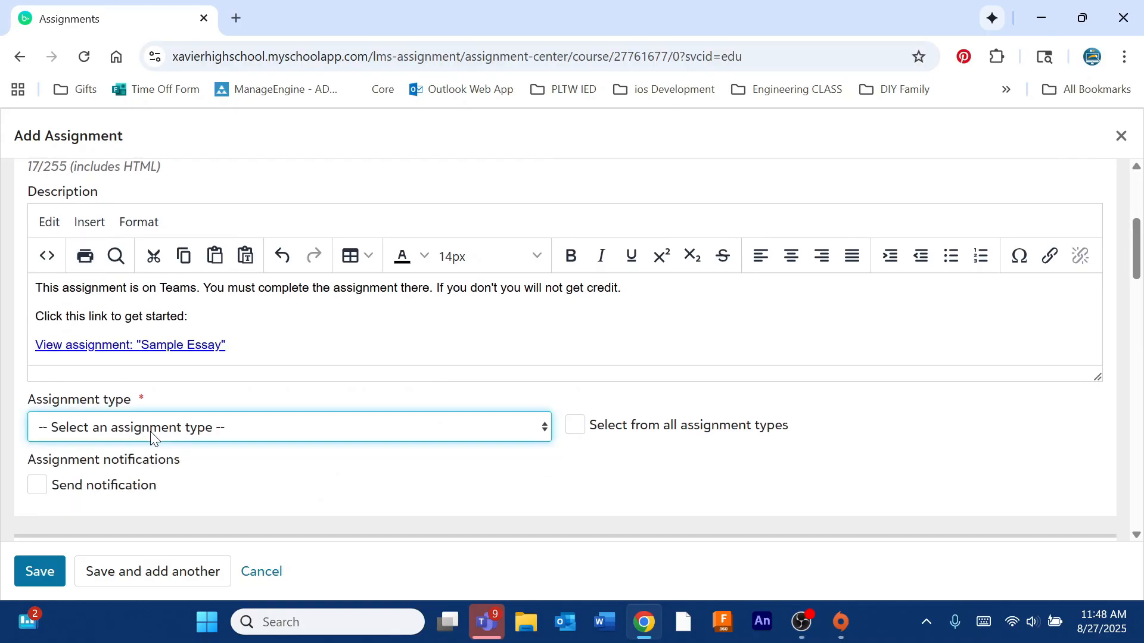
scroll(152, 438, "down", 6)
left_click(79, 308)
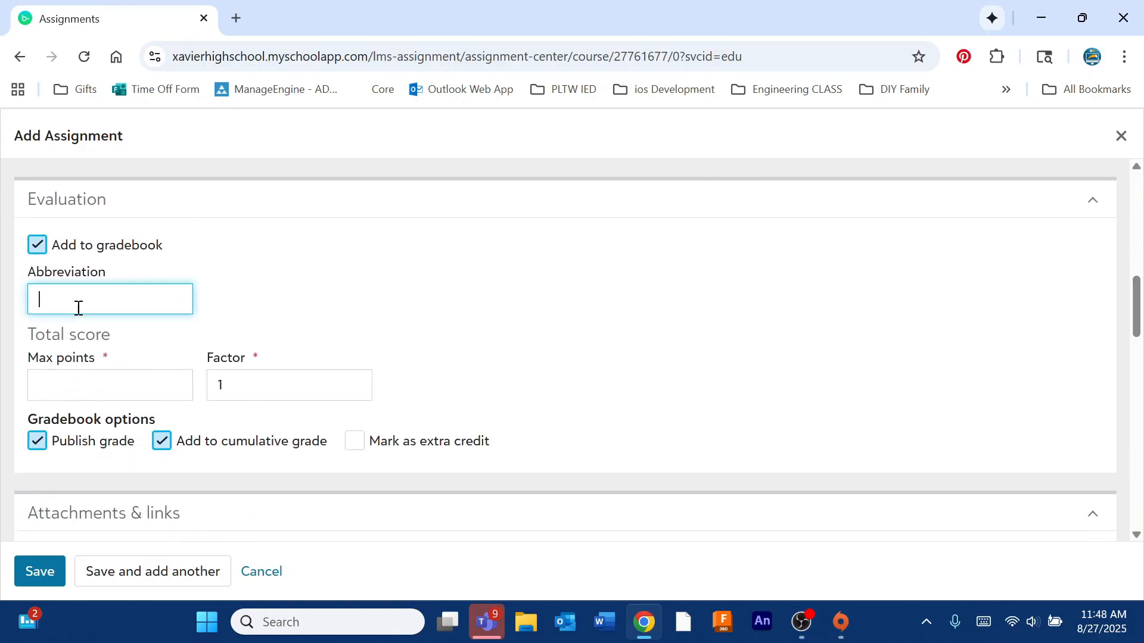
left_click(78, 380)
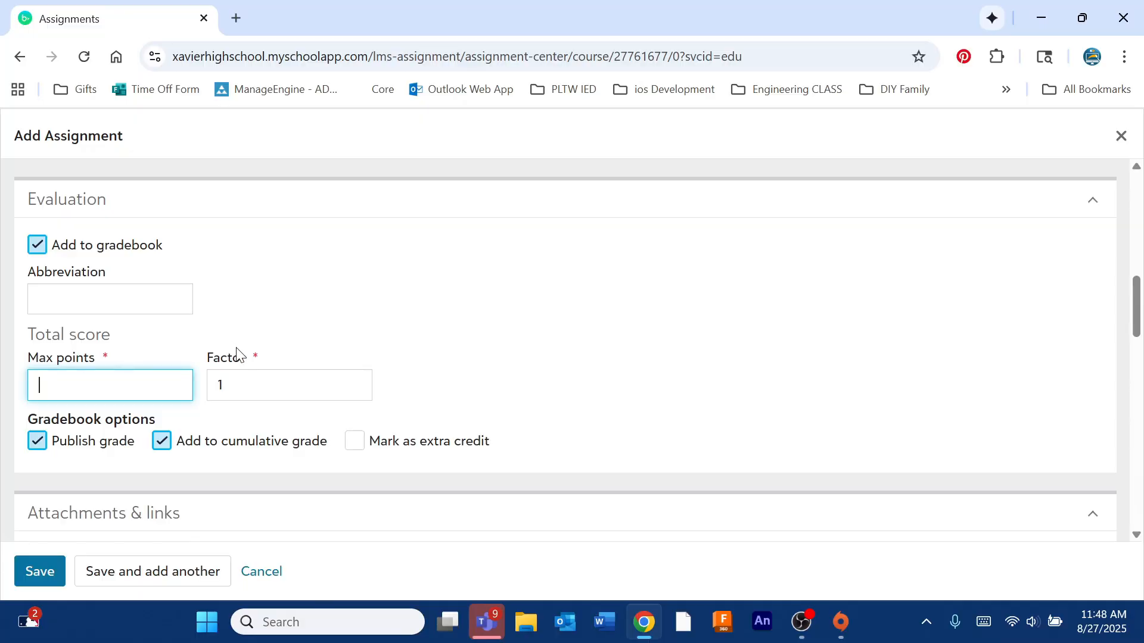